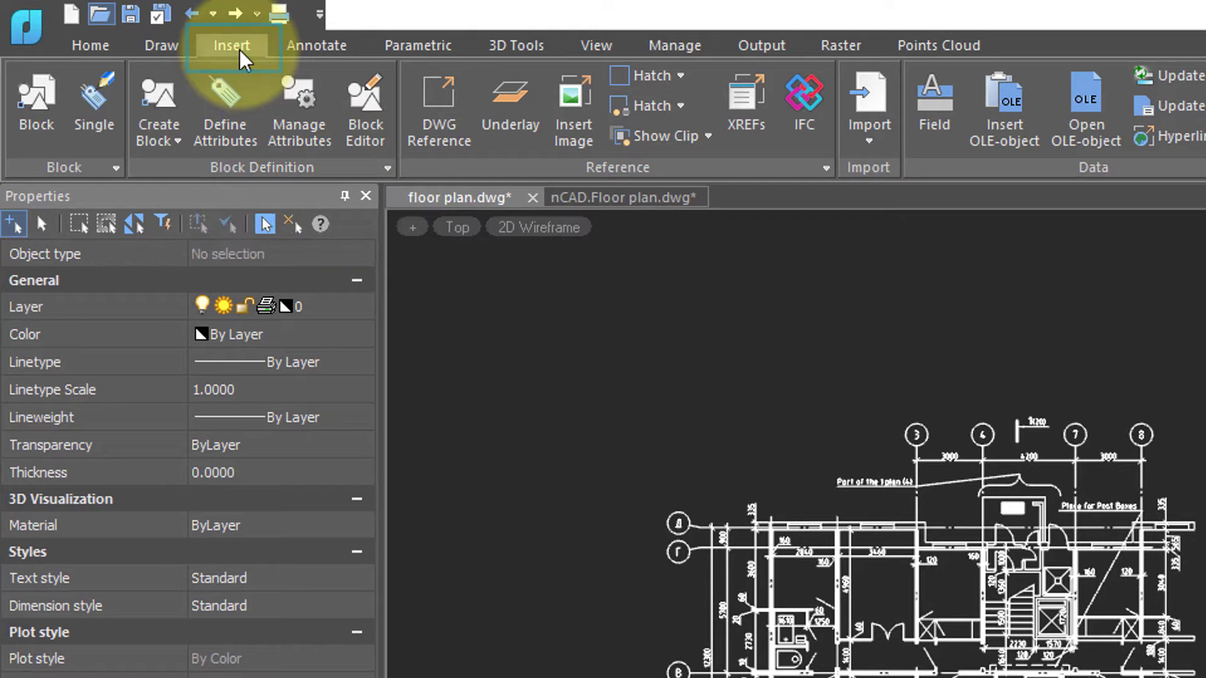
Choose A-size Border.dwg as the DWG external reference to attach.
{"action": "left_click", "coordinate": [422, 100]}
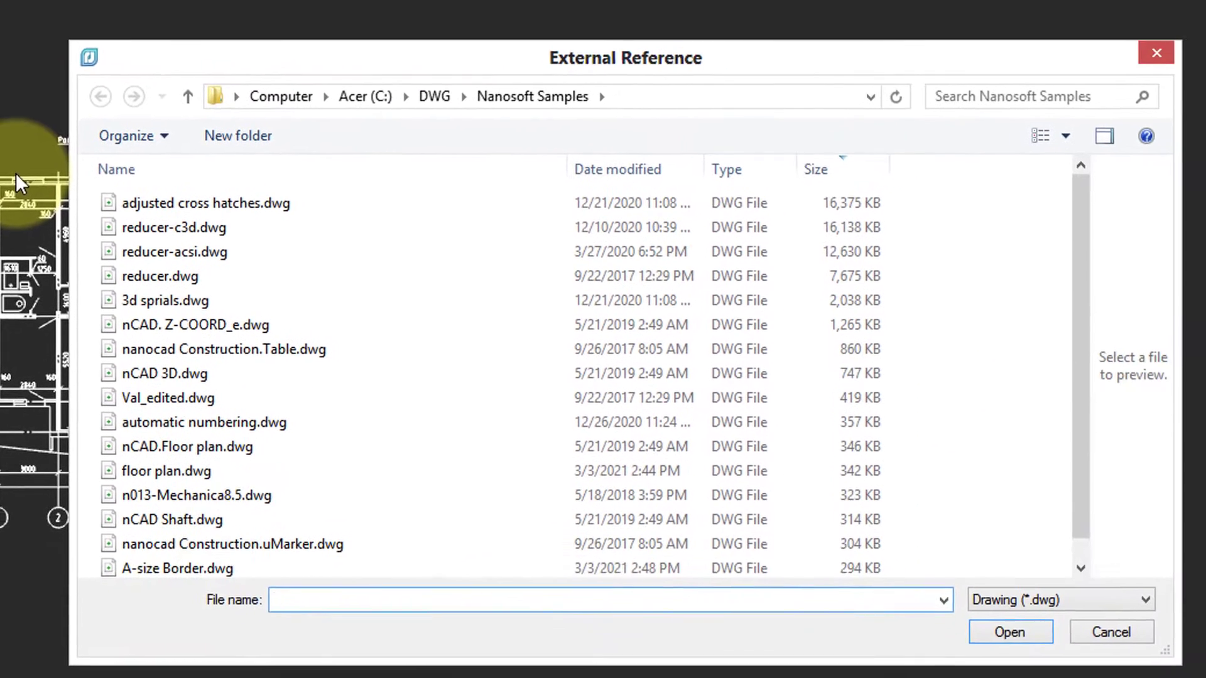
{"action": "left_click", "coordinate": [201, 561]}
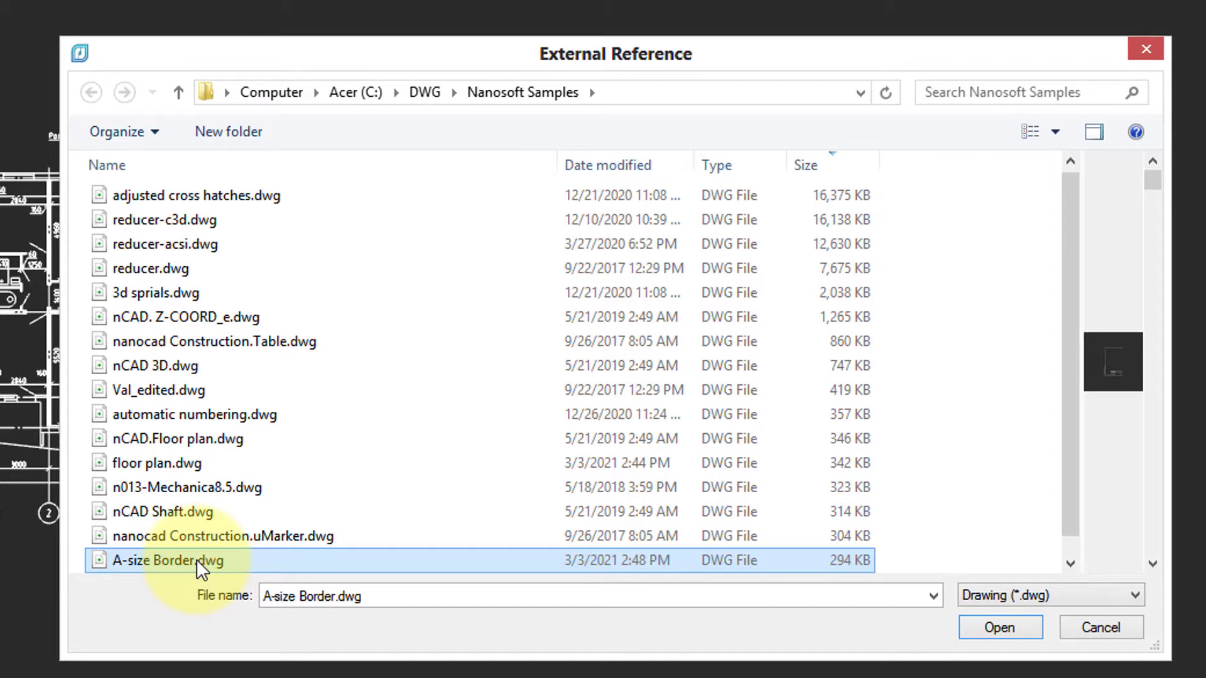
{"action": "left_click", "coordinate": [995, 628]}
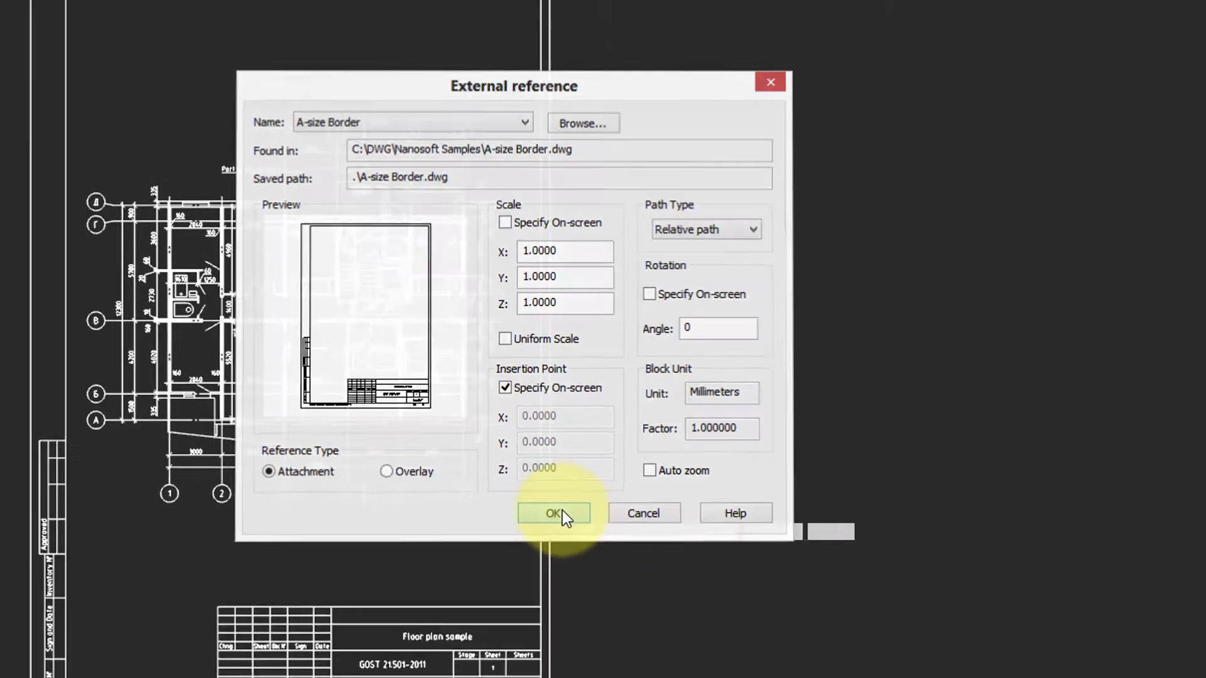
Attach the A-size Border reference at scale 1, placing its frame around the floor plan.
{"action": "left_click", "coordinate": [435, 536]}
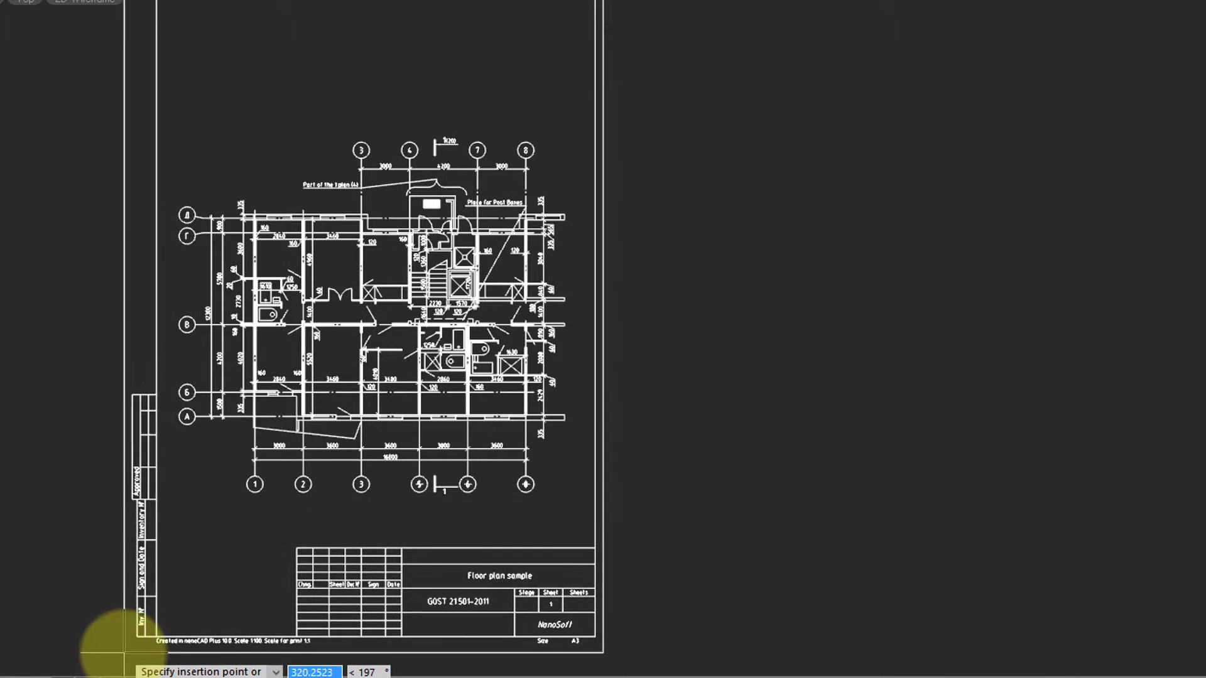
{"action": "left_click", "coordinate": [120, 653]}
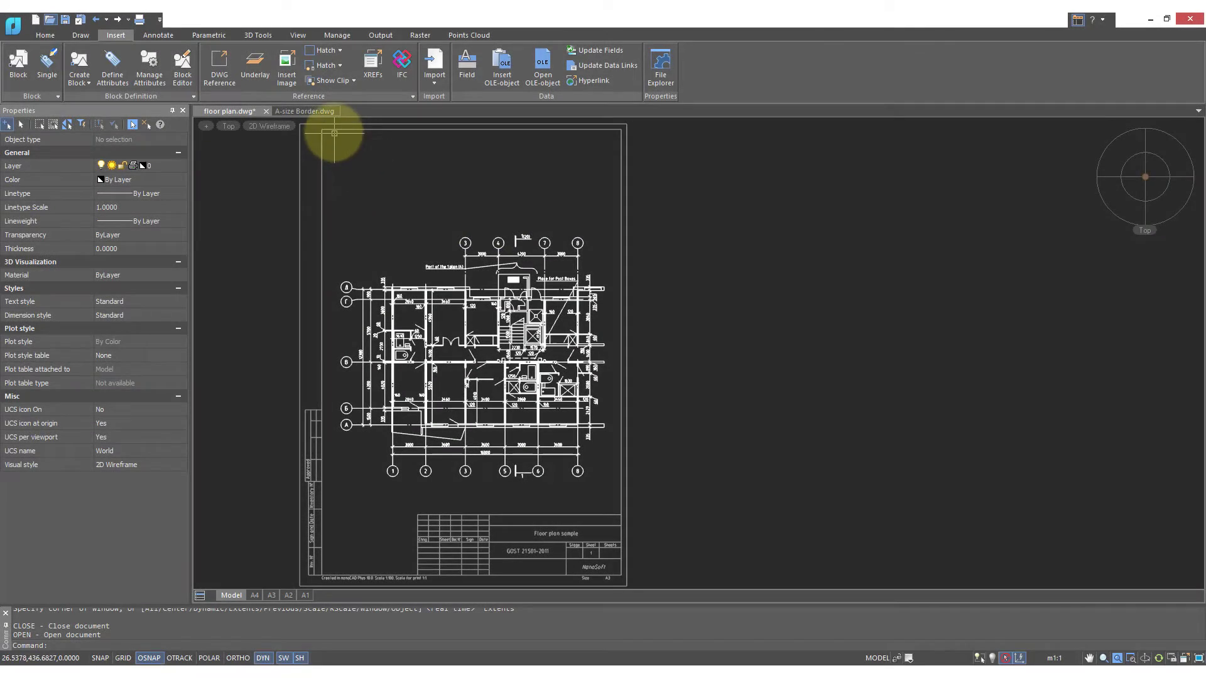
Make all objects in A-size Border.dwg yellow, save it, and return to floor plan.dwg.
{"action": "left_click", "coordinate": [325, 113]}
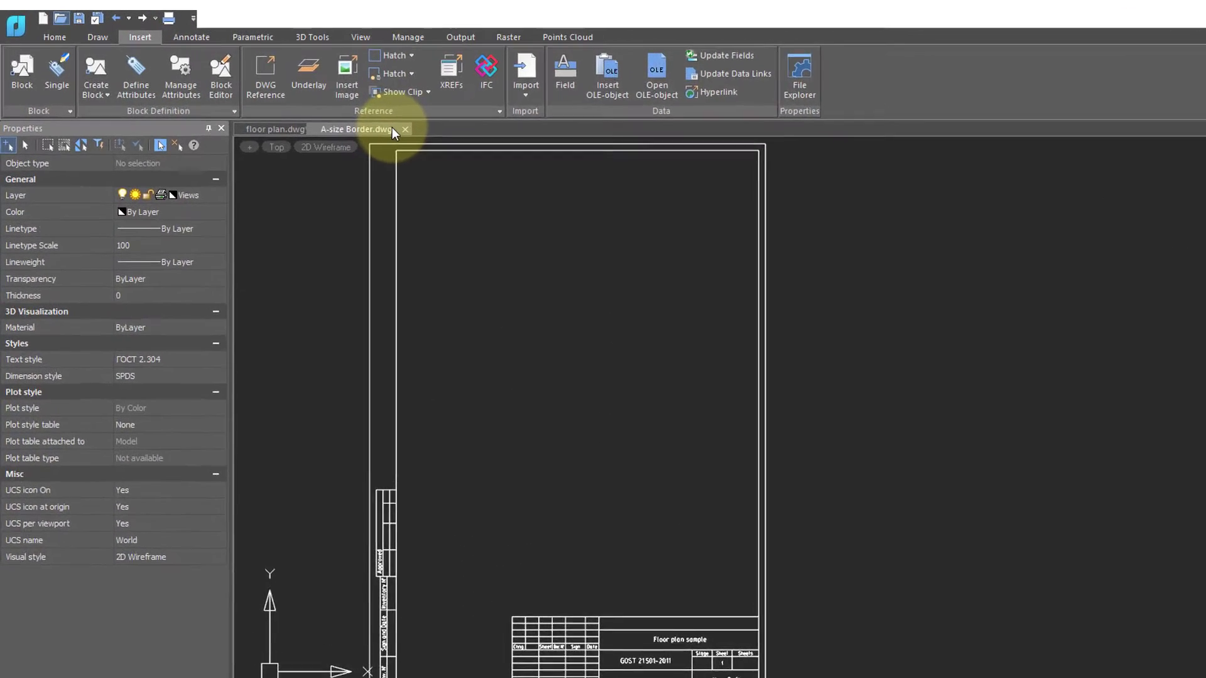
{"action": "key", "text": "ctrl+a"}
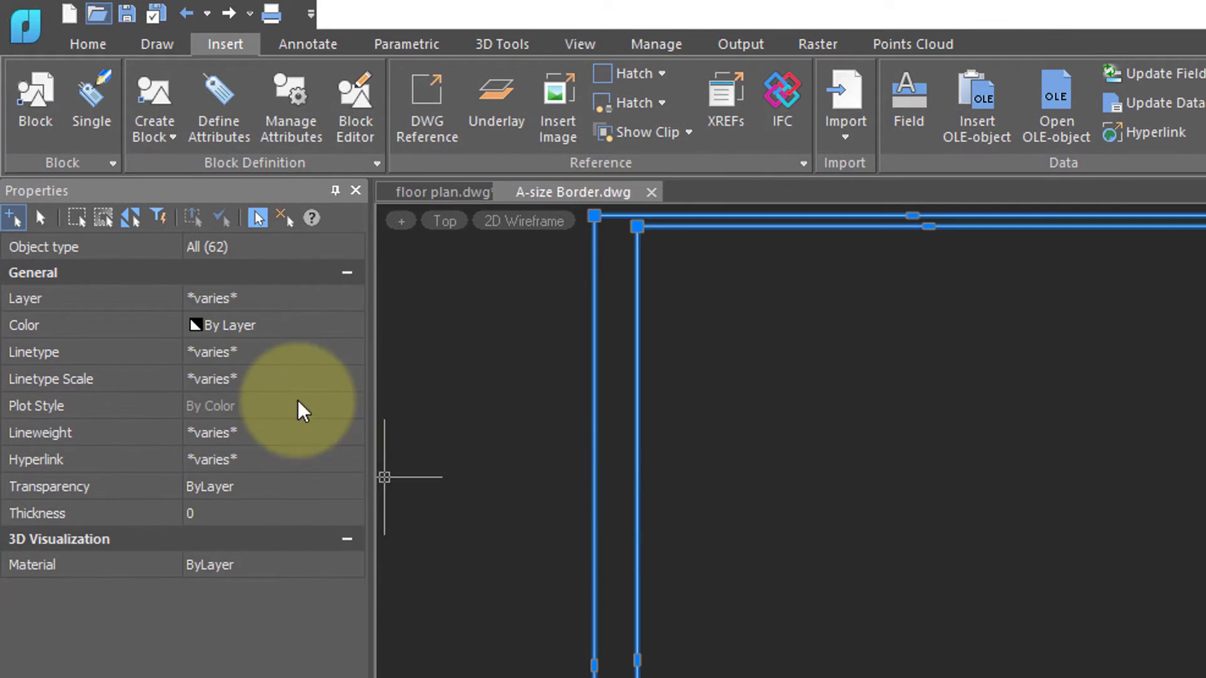
{"action": "left_click", "coordinate": [312, 326]}
{"action": "left_click", "coordinate": [312, 394]}
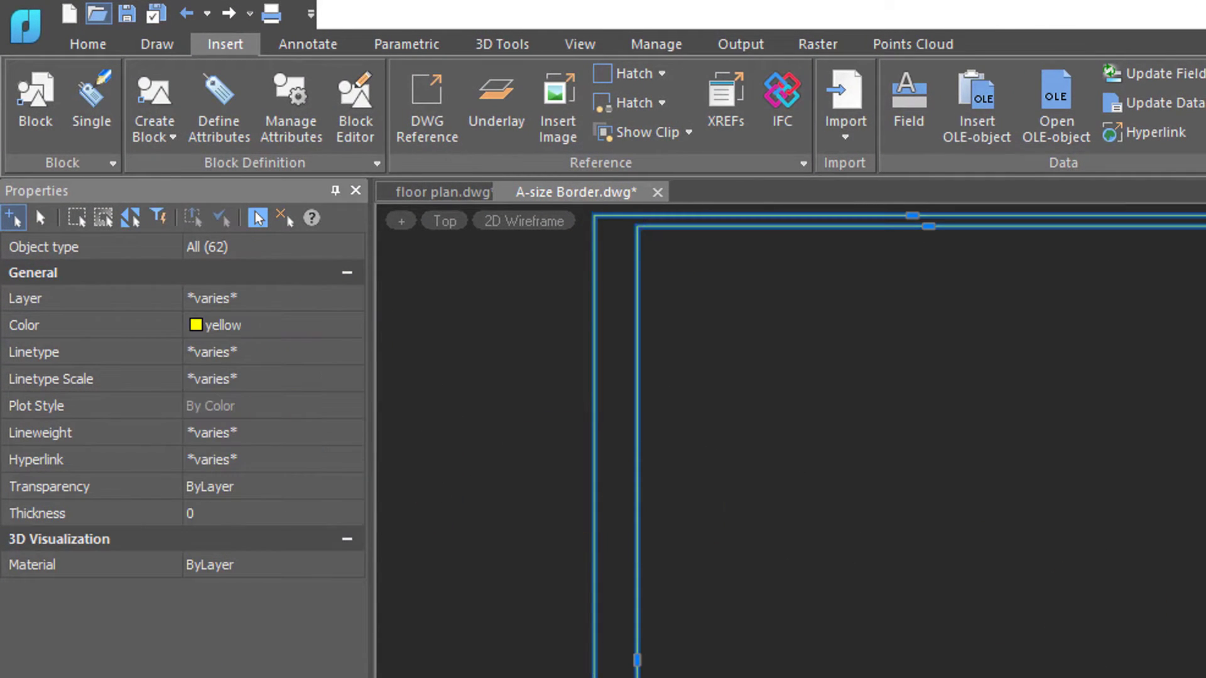
{"action": "key", "text": "Escape"}
{"action": "left_click", "coordinate": [127, 12]}
{"action": "left_click", "coordinate": [442, 191]}
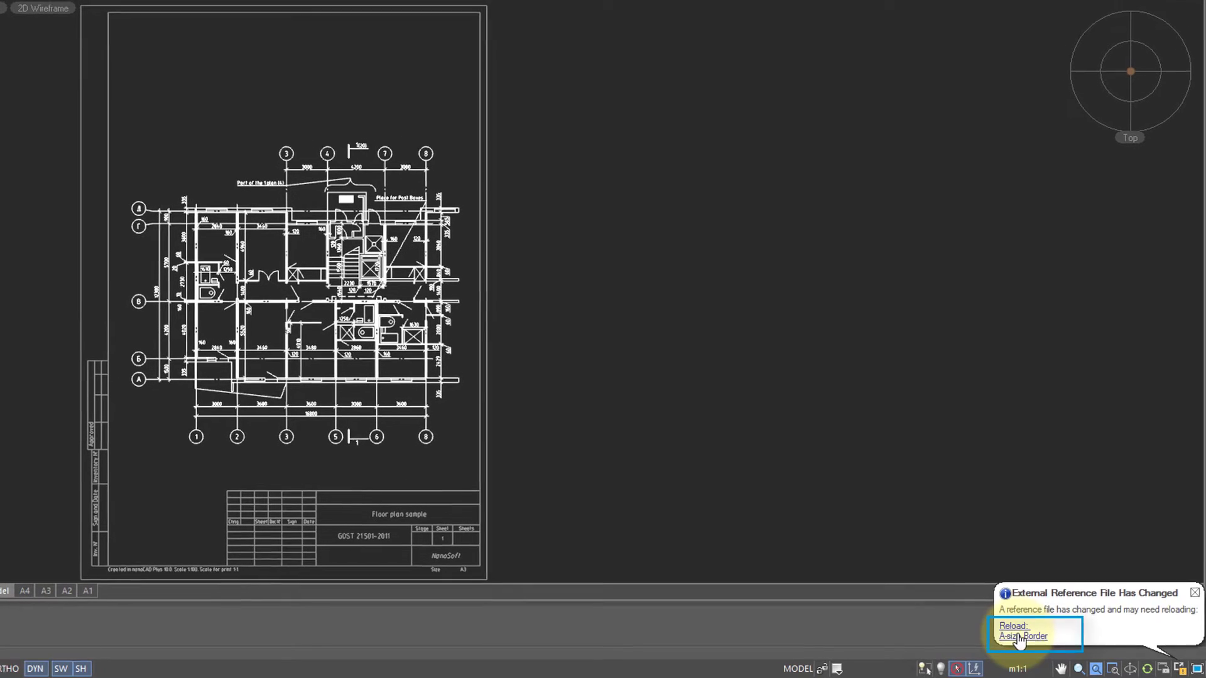
Reload the changed A-size Border reference so its frame displays yellow.
{"action": "left_click", "coordinate": [1019, 634]}
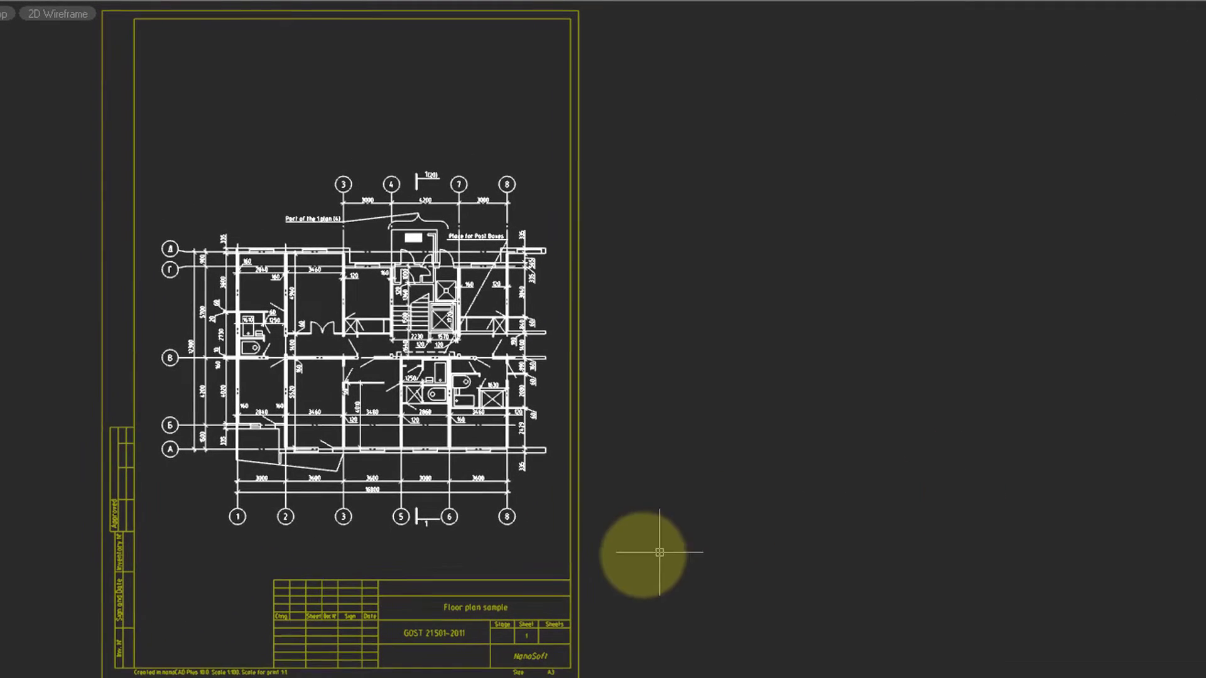
Edit the border xref in place, turn its inner frame line red, and save back.
{"action": "double_click", "coordinate": [514, 589]}
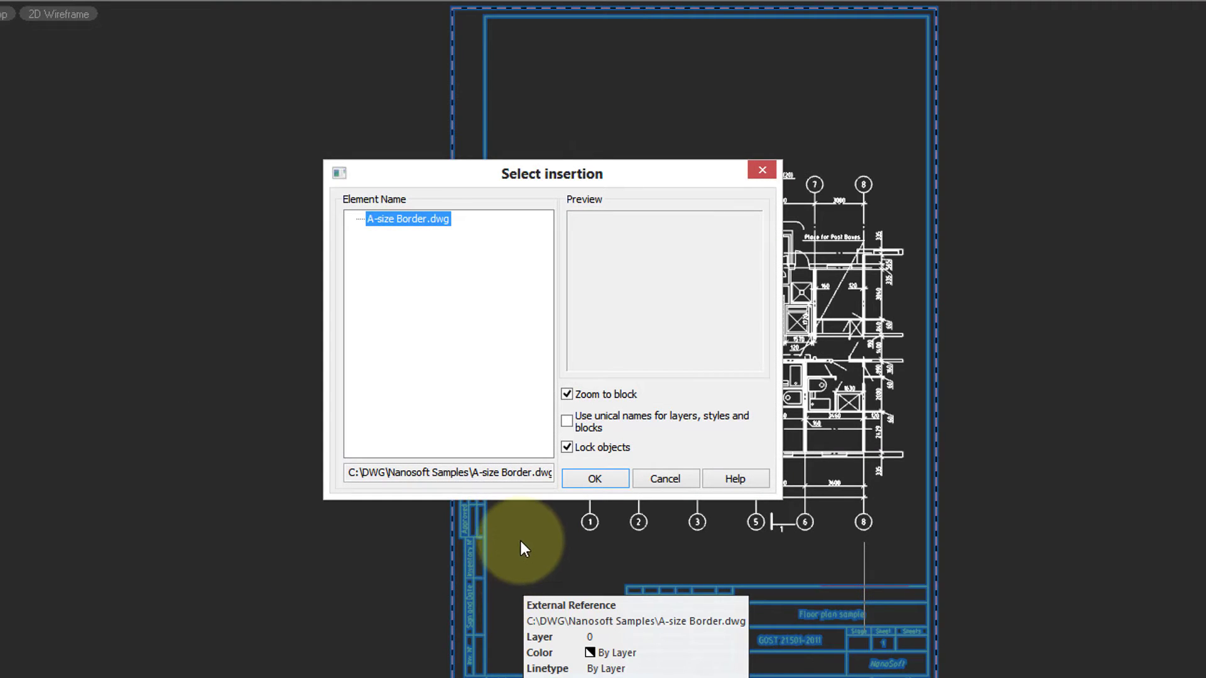
{"action": "left_click", "coordinate": [584, 478]}
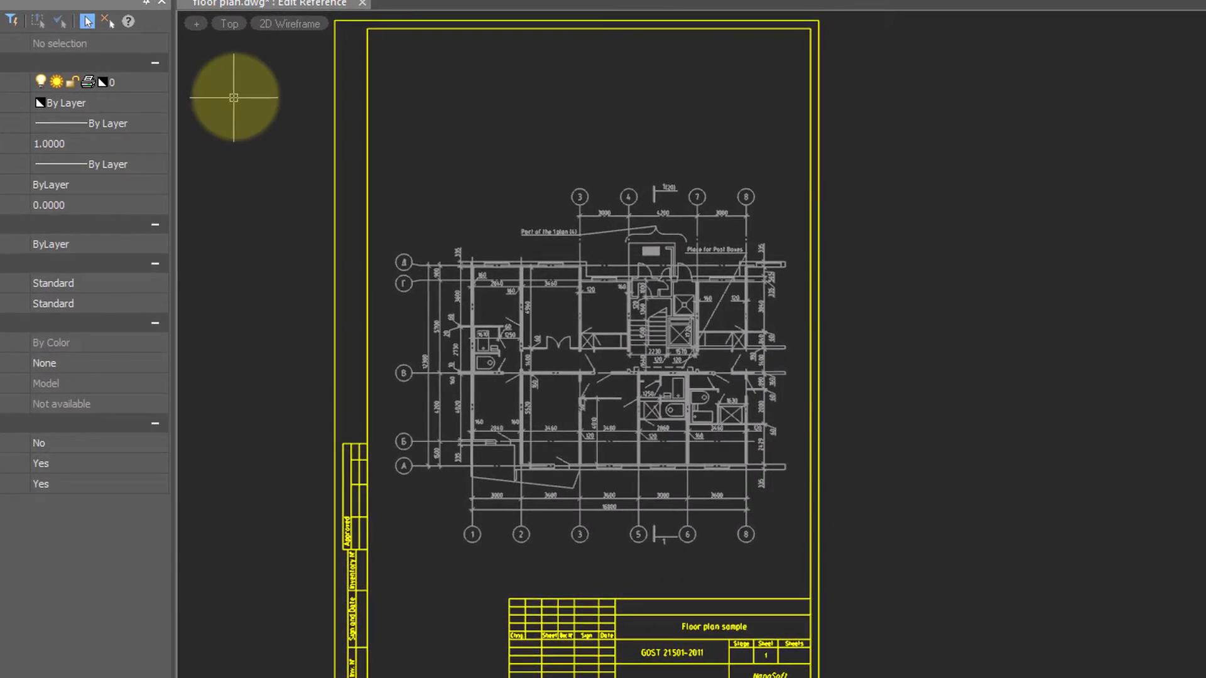
{"action": "left_click", "coordinate": [459, 89]}
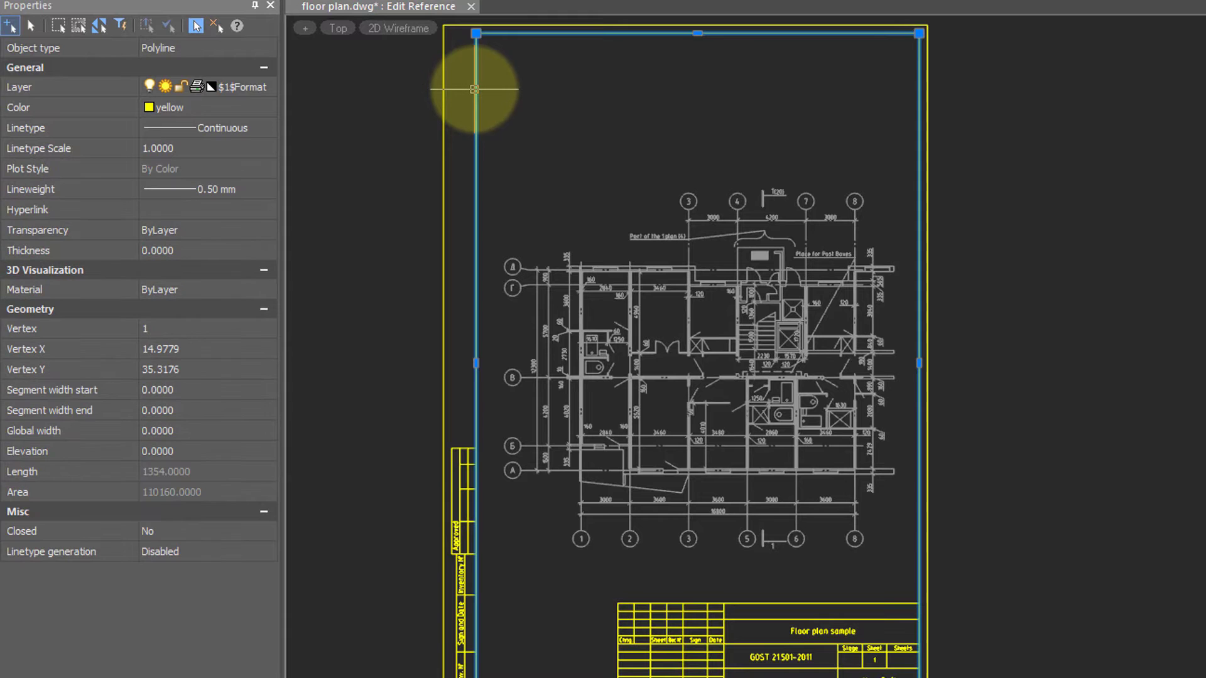
{"action": "left_click", "coordinate": [270, 110]}
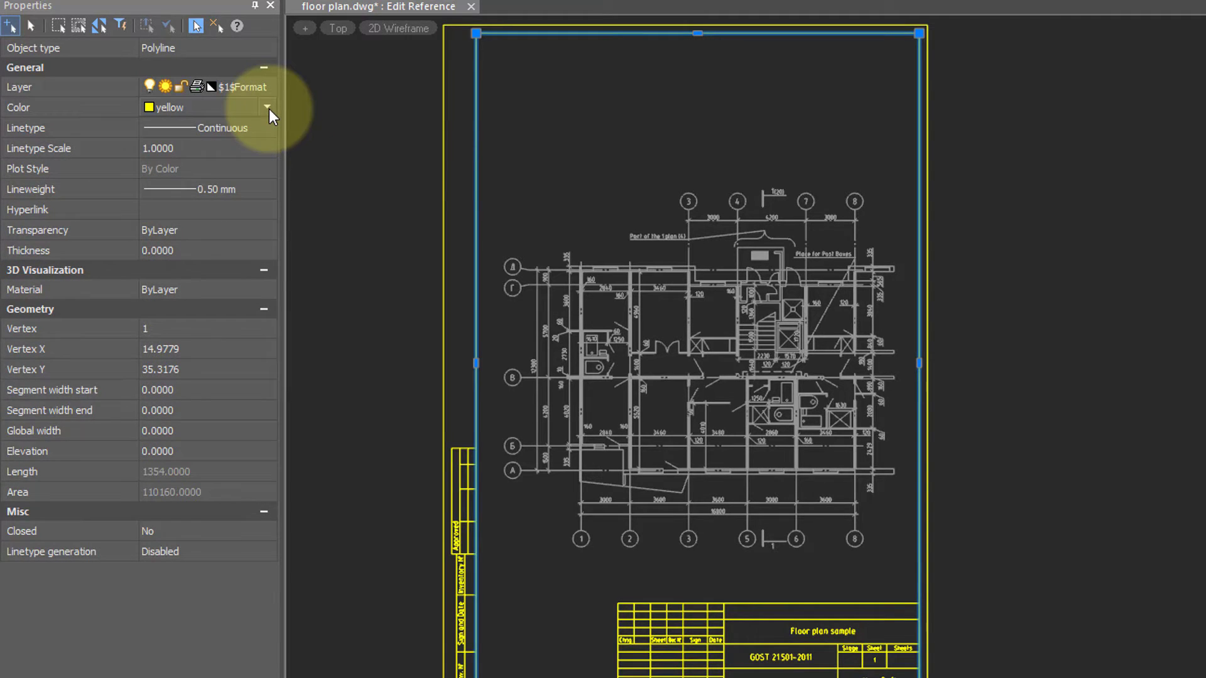
{"action": "left_click", "coordinate": [267, 107]}
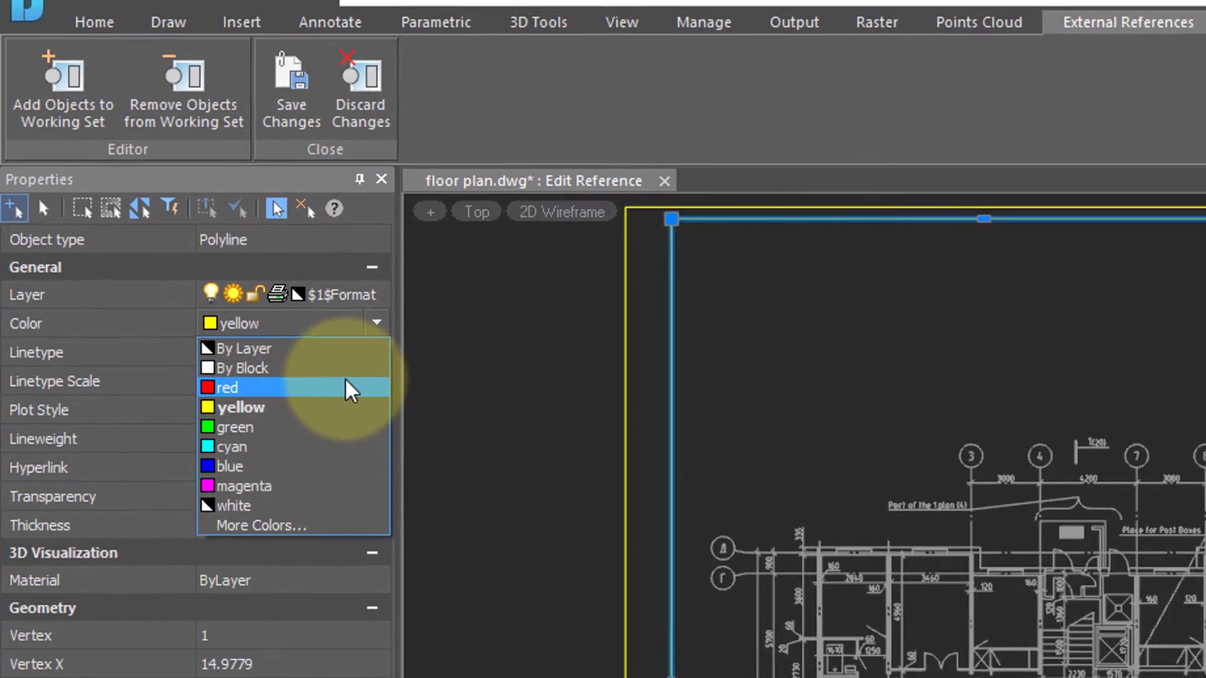
{"action": "left_click", "coordinate": [257, 153]}
{"action": "key", "text": "Escape"}
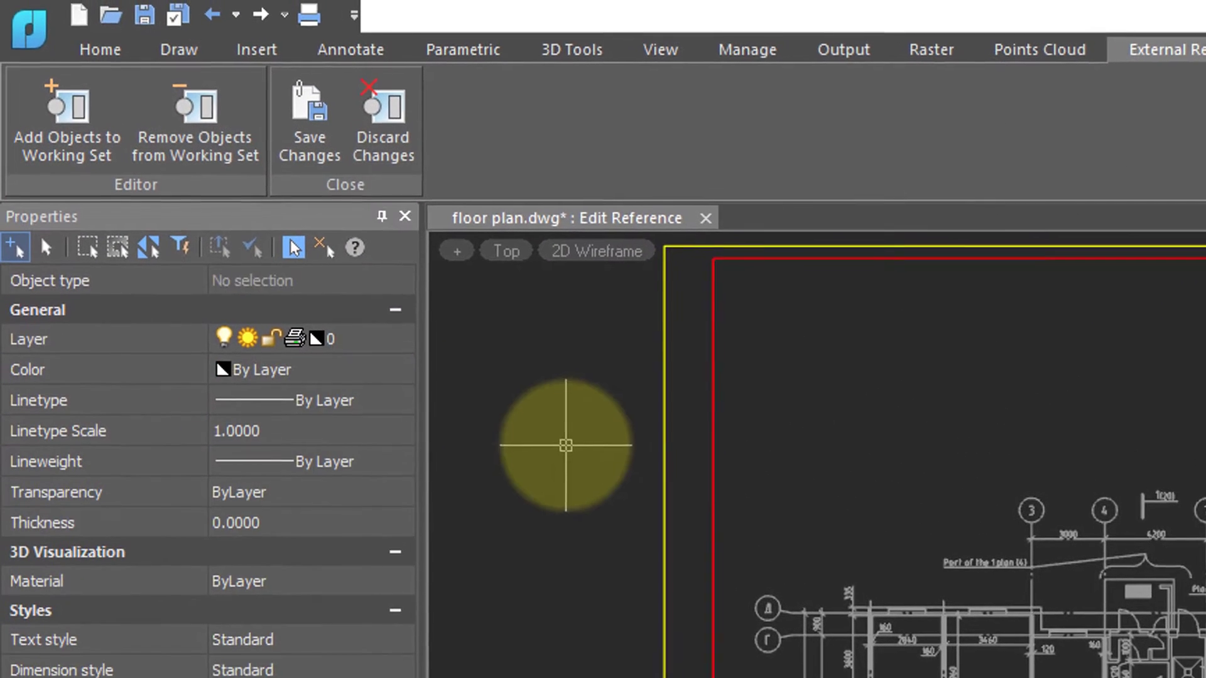
{"action": "left_click", "coordinate": [331, 128]}
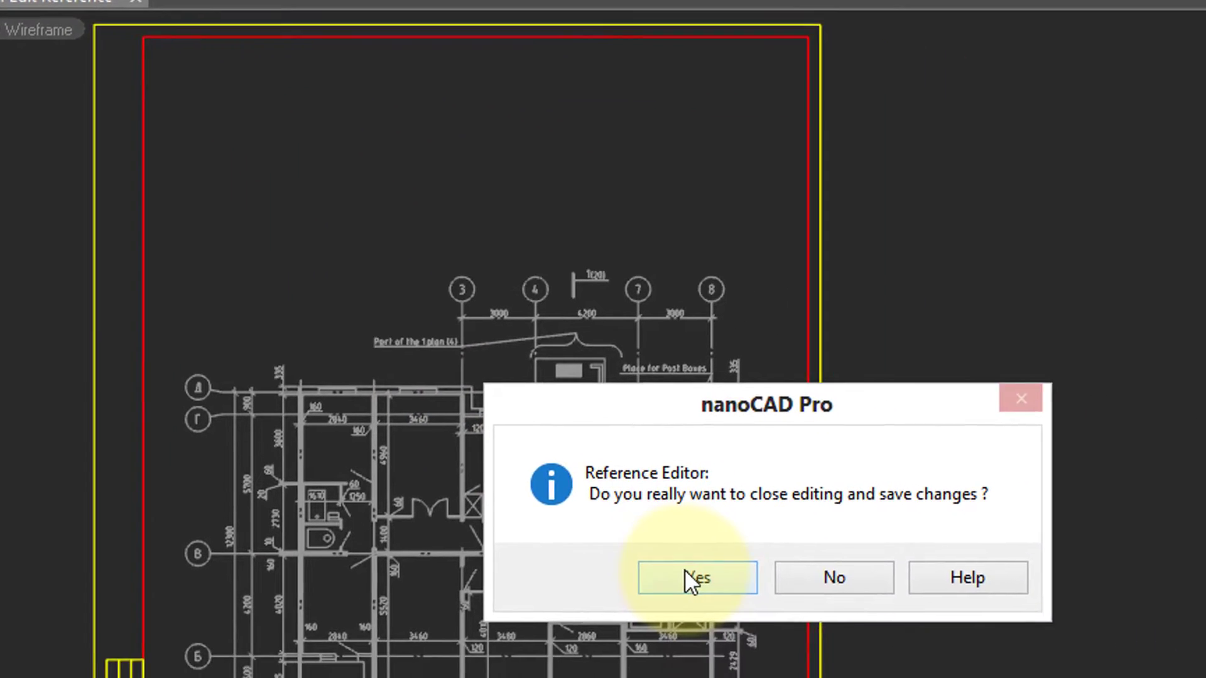
{"action": "left_click", "coordinate": [691, 573]}
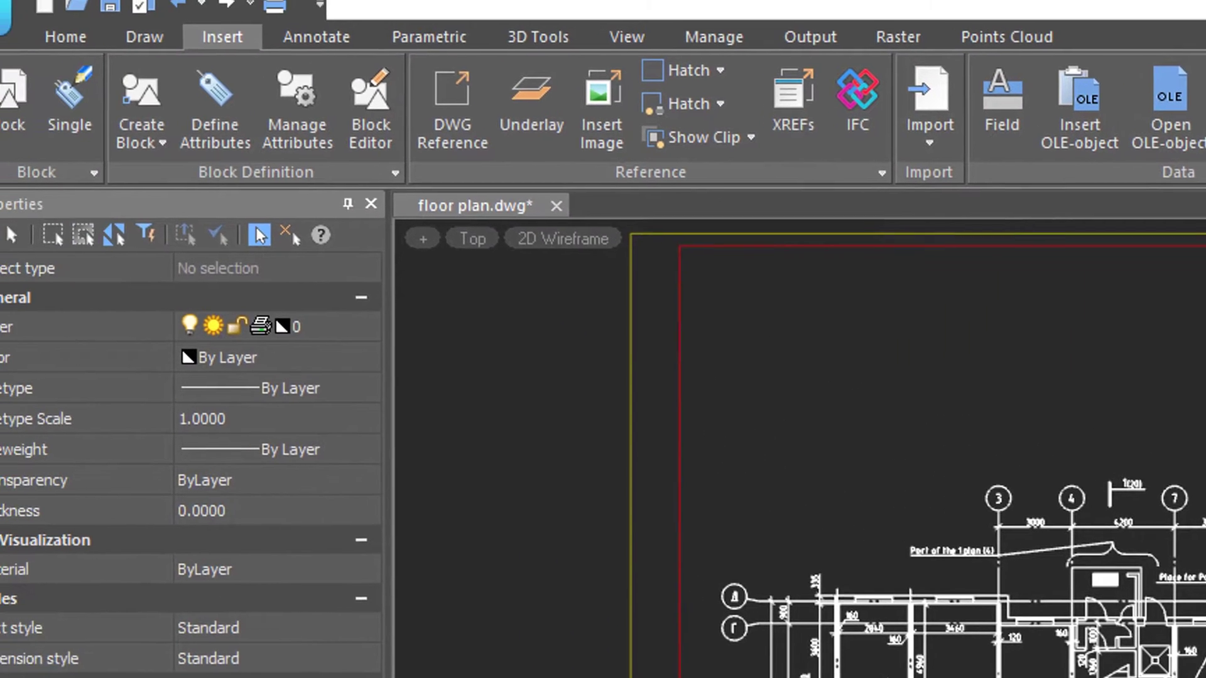
Open the file menu with recent files, then dismiss it without choosing anything.
{"action": "left_click", "coordinate": [5, 15]}
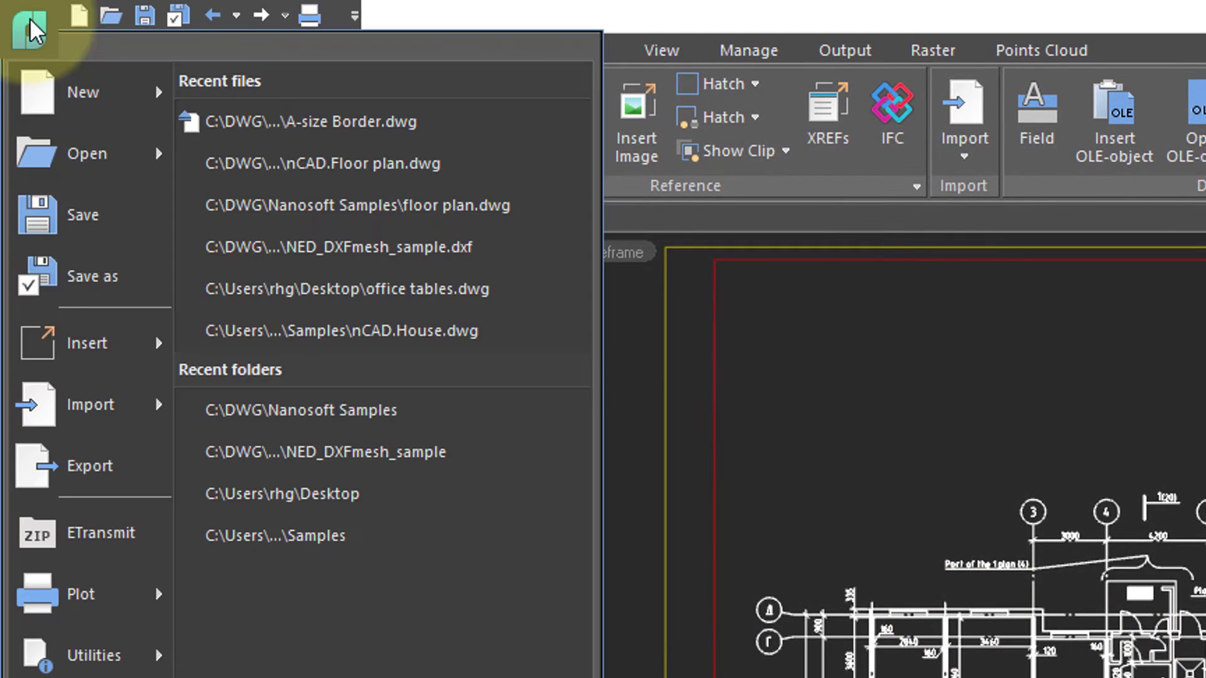
{"action": "key", "text": "Escape"}
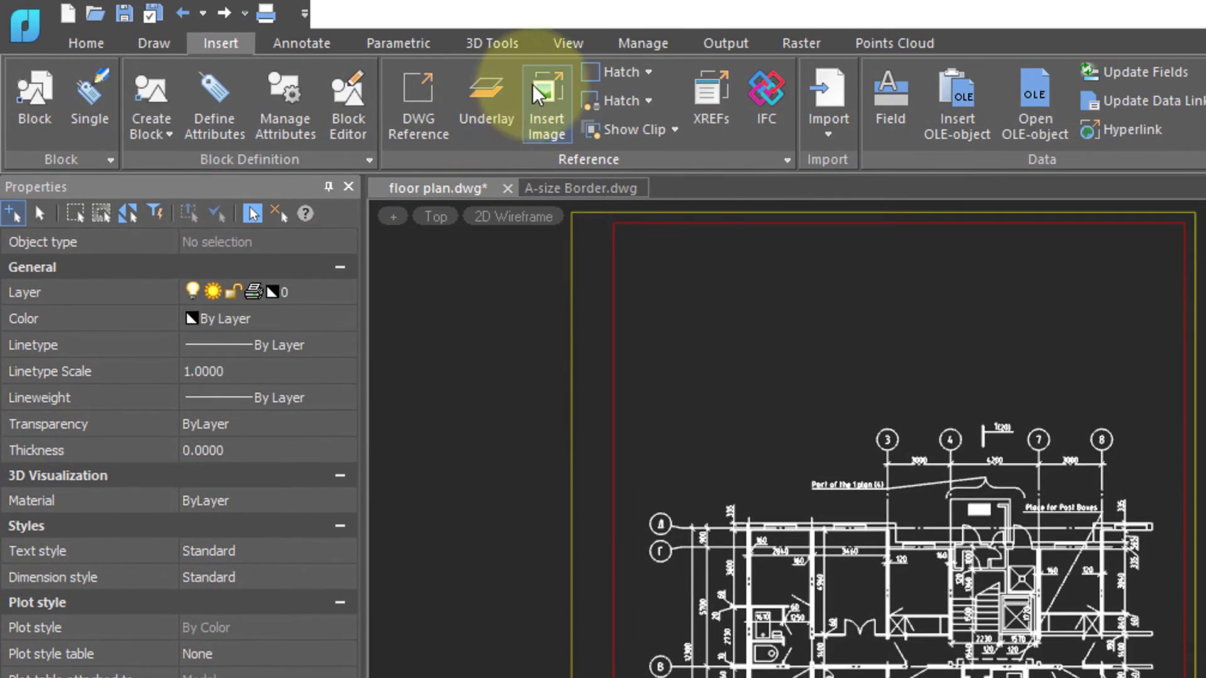
In Drawing Explorer, expand External references down to the A-size Border instance.
{"action": "left_click", "coordinate": [631, 39]}
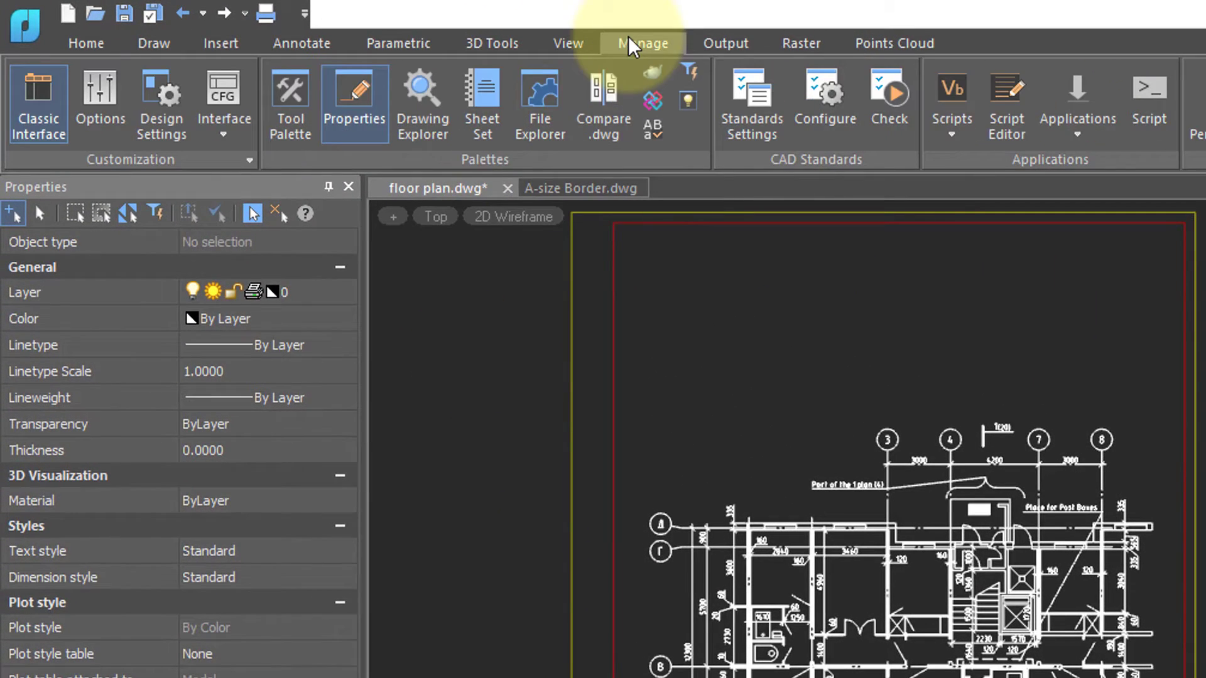
{"action": "left_click", "coordinate": [428, 111]}
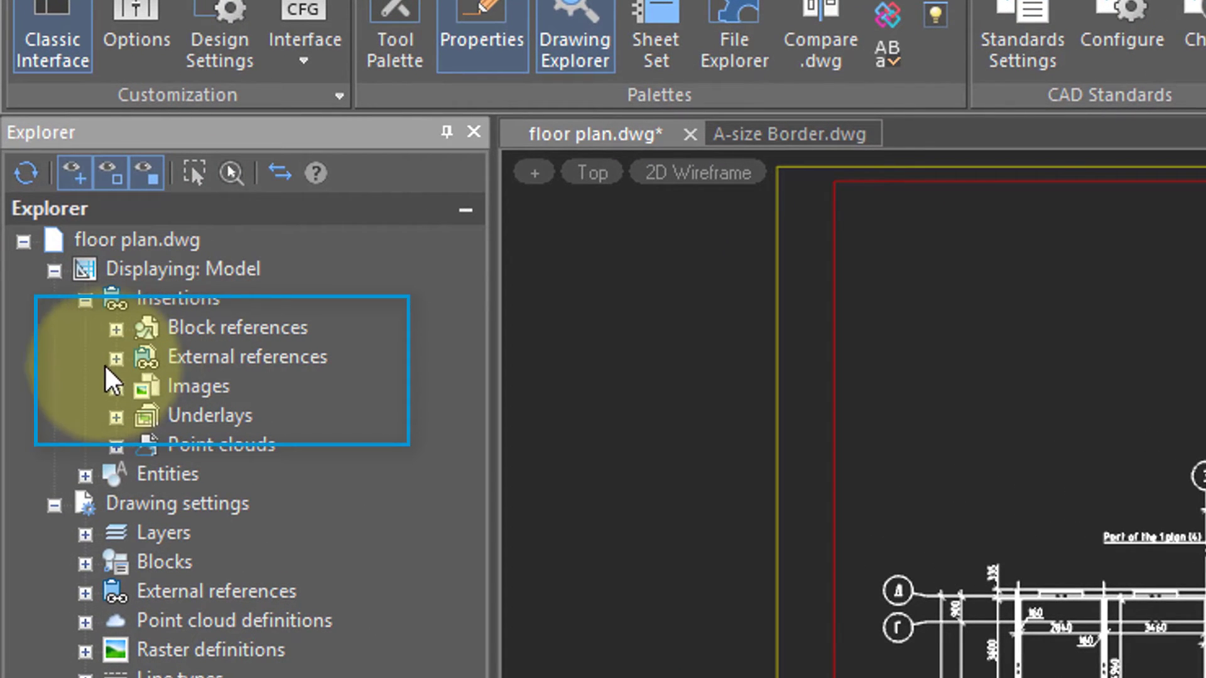
{"action": "left_click", "coordinate": [116, 358]}
{"action": "left_click", "coordinate": [149, 387]}
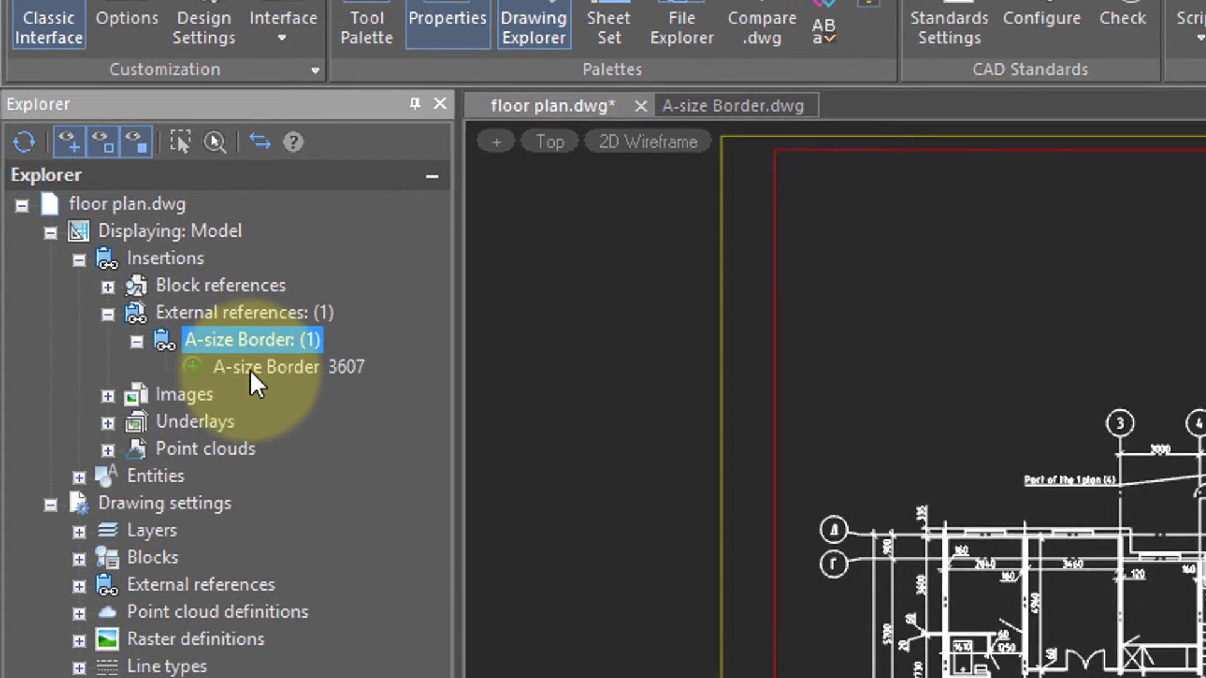
Hide the A-size Border instance, then make it visible again.
{"action": "left_click", "coordinate": [250, 370]}
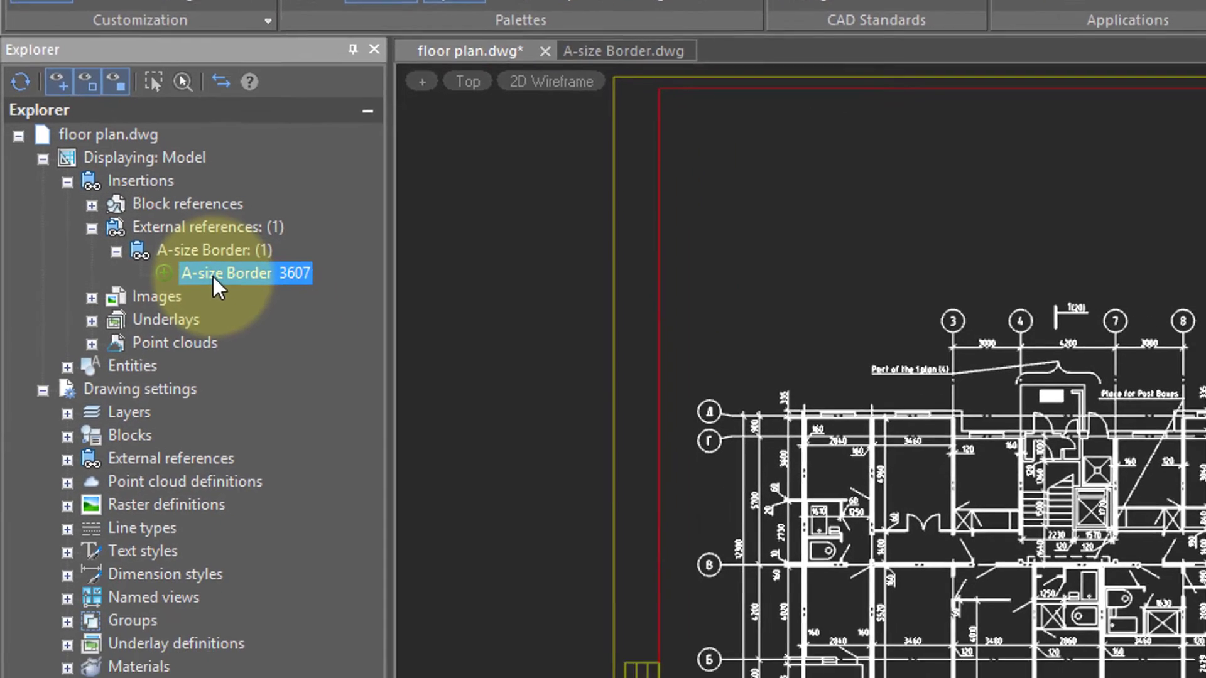
{"action": "right_click", "coordinate": [255, 367]}
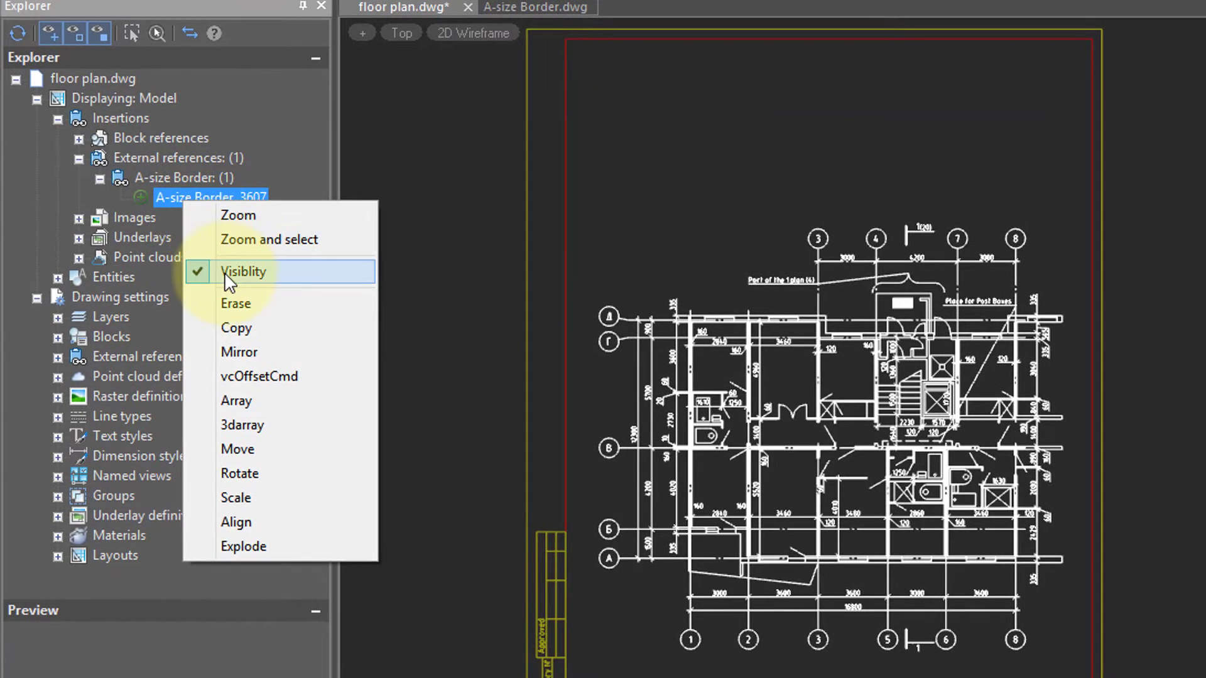
{"action": "left_click", "coordinate": [225, 273]}
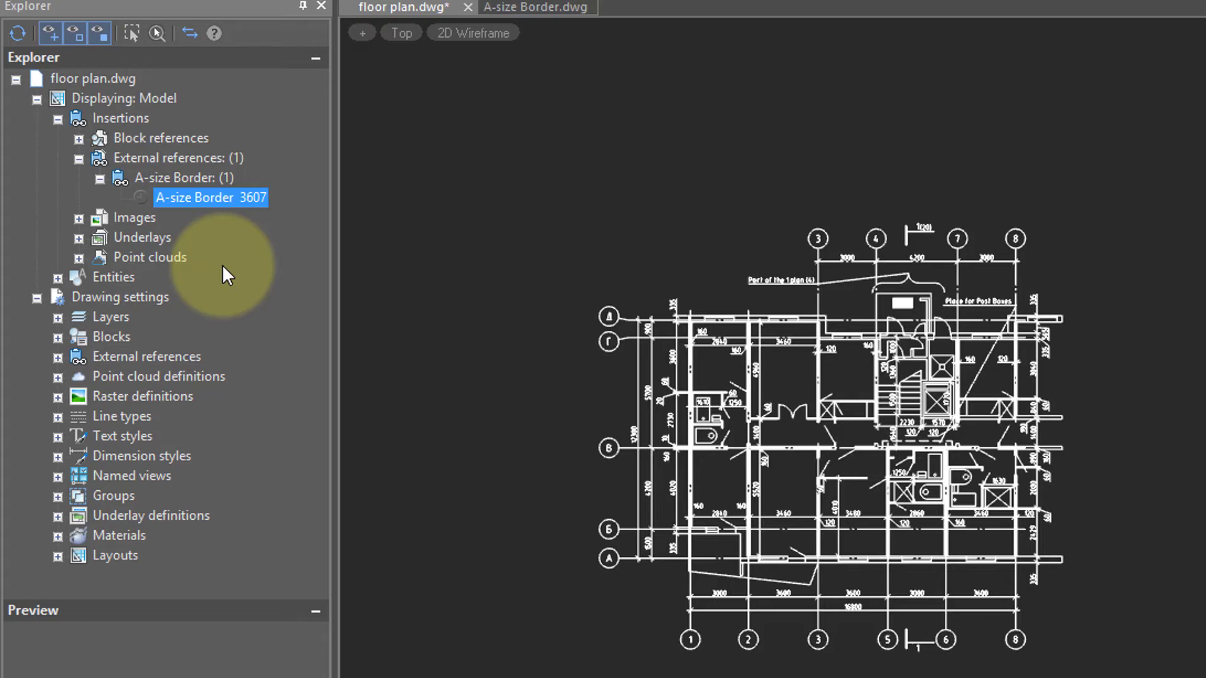
{"action": "right_click", "coordinate": [213, 197]}
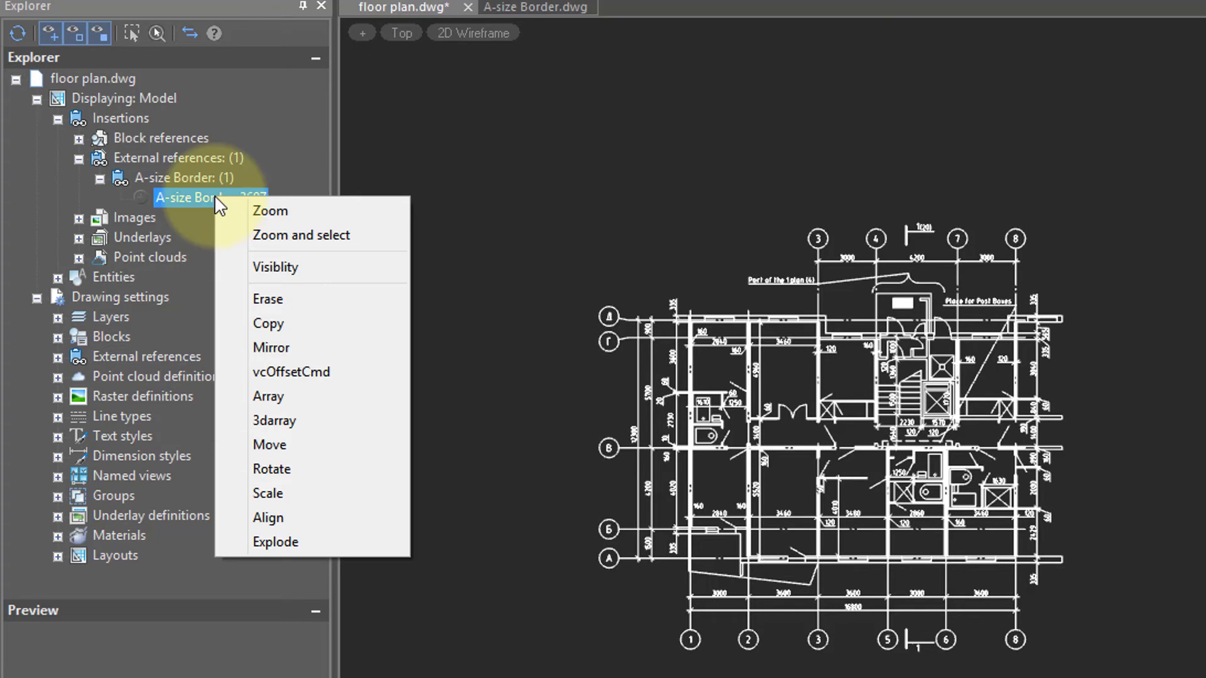
{"action": "left_click", "coordinate": [257, 267]}
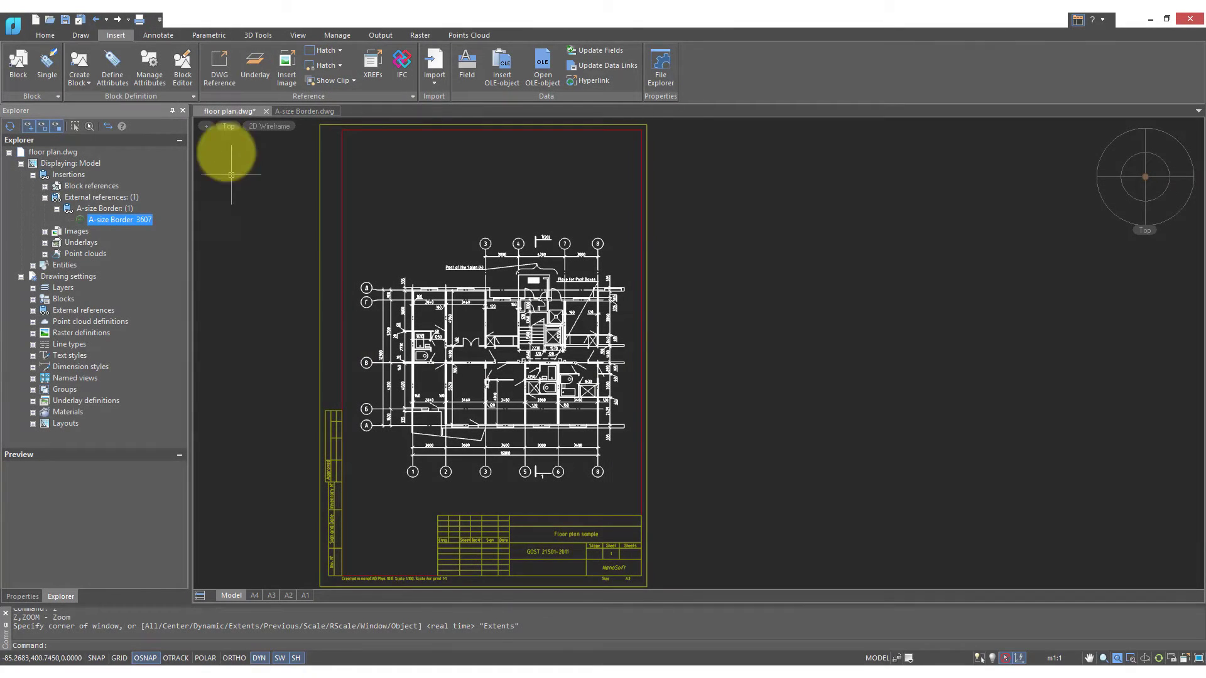
Attach nCAD.Cottage 3D.dwg as an xref with on-screen scale, to the right of the plan.
{"action": "left_click", "coordinate": [219, 63]}
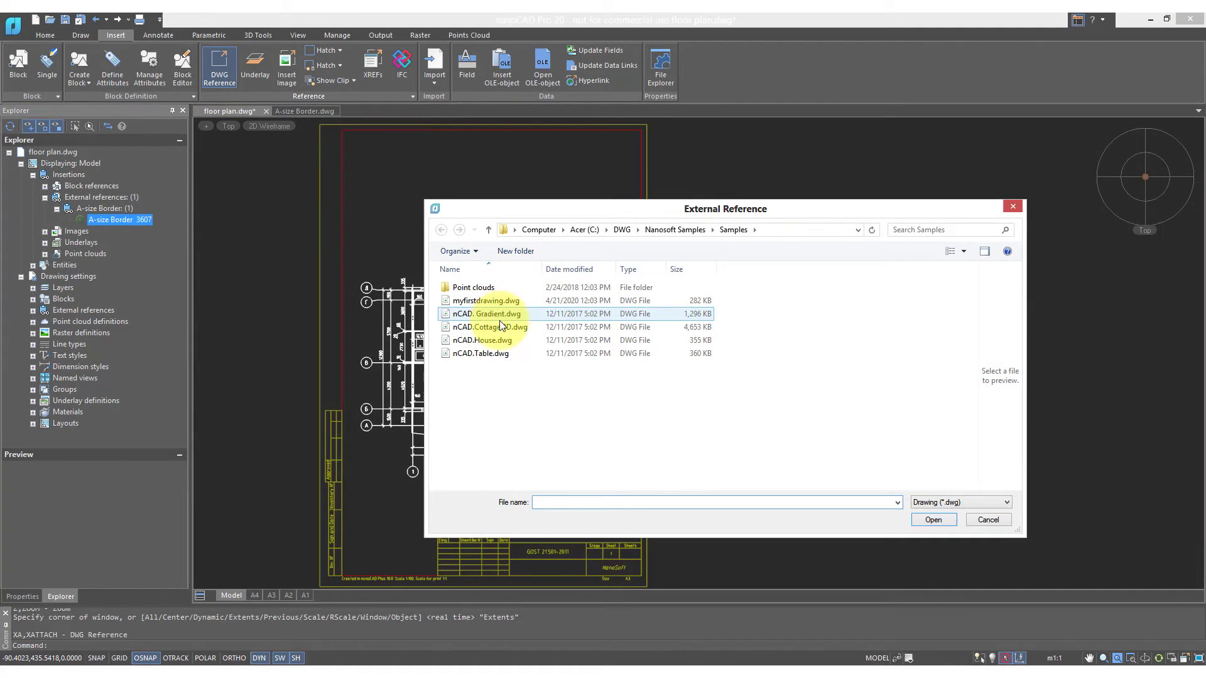
{"action": "left_click", "coordinate": [490, 327]}
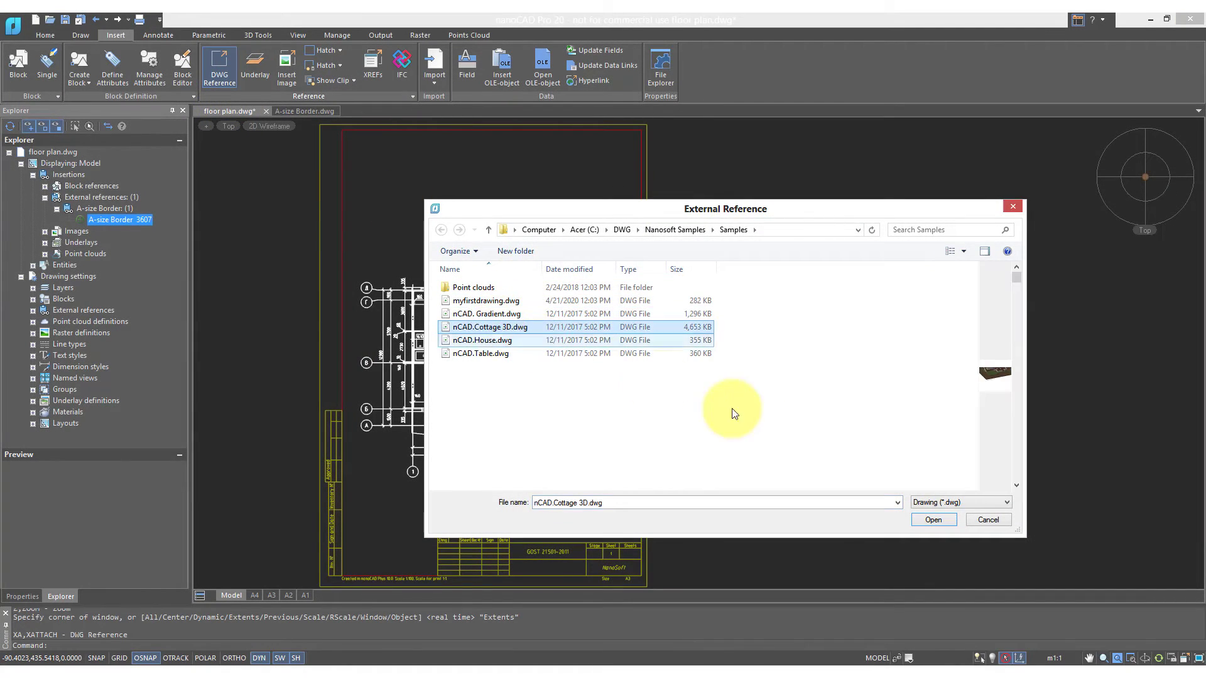
{"action": "left_click", "coordinate": [930, 522]}
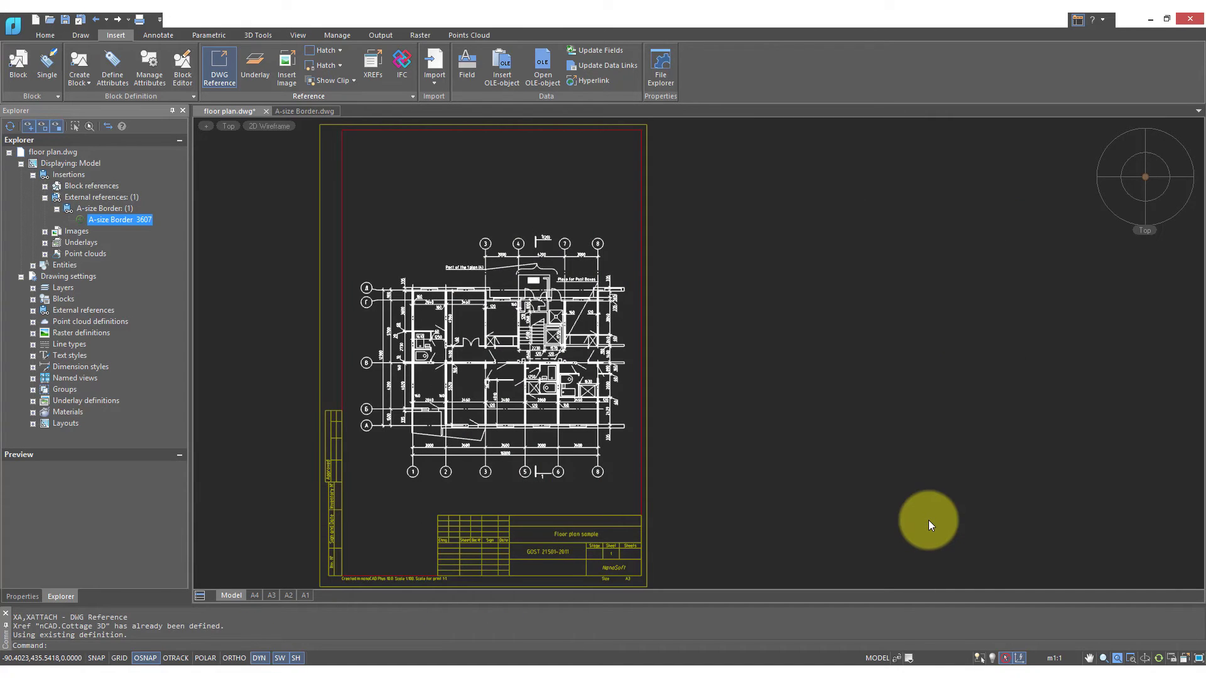
{"action": "left_click", "coordinate": [622, 289]}
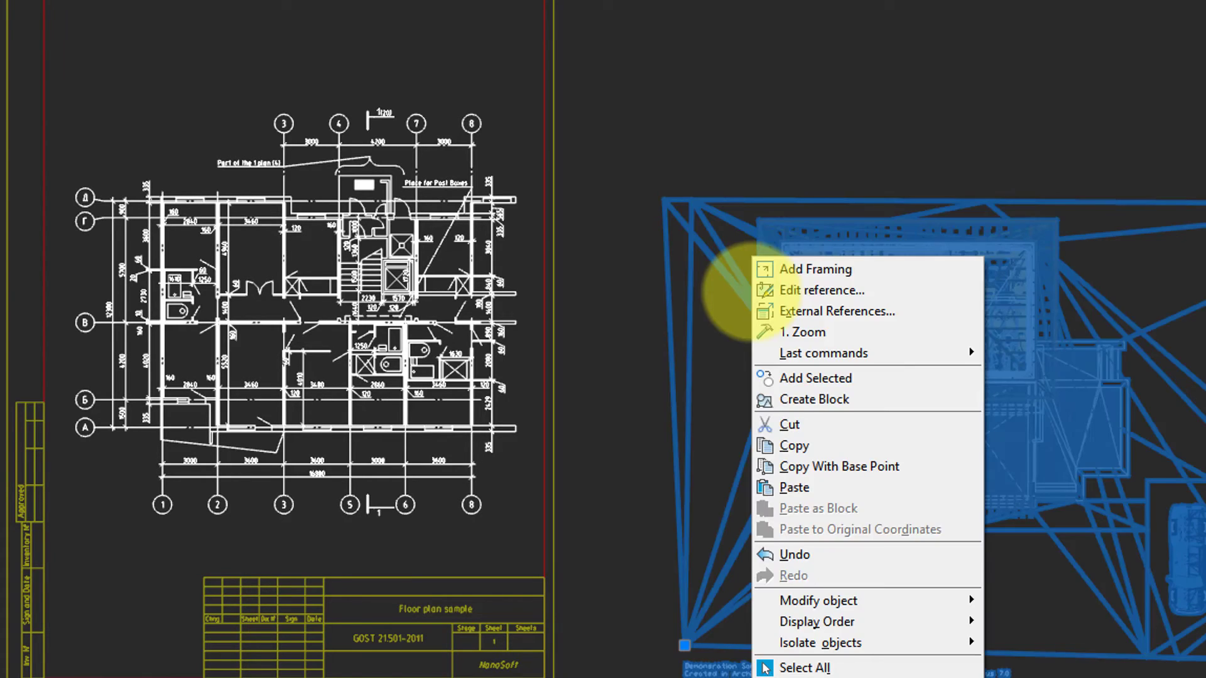
Unload the nCAD.Cottage 3D reference from the External References tree view.
{"action": "left_click", "coordinate": [818, 309]}
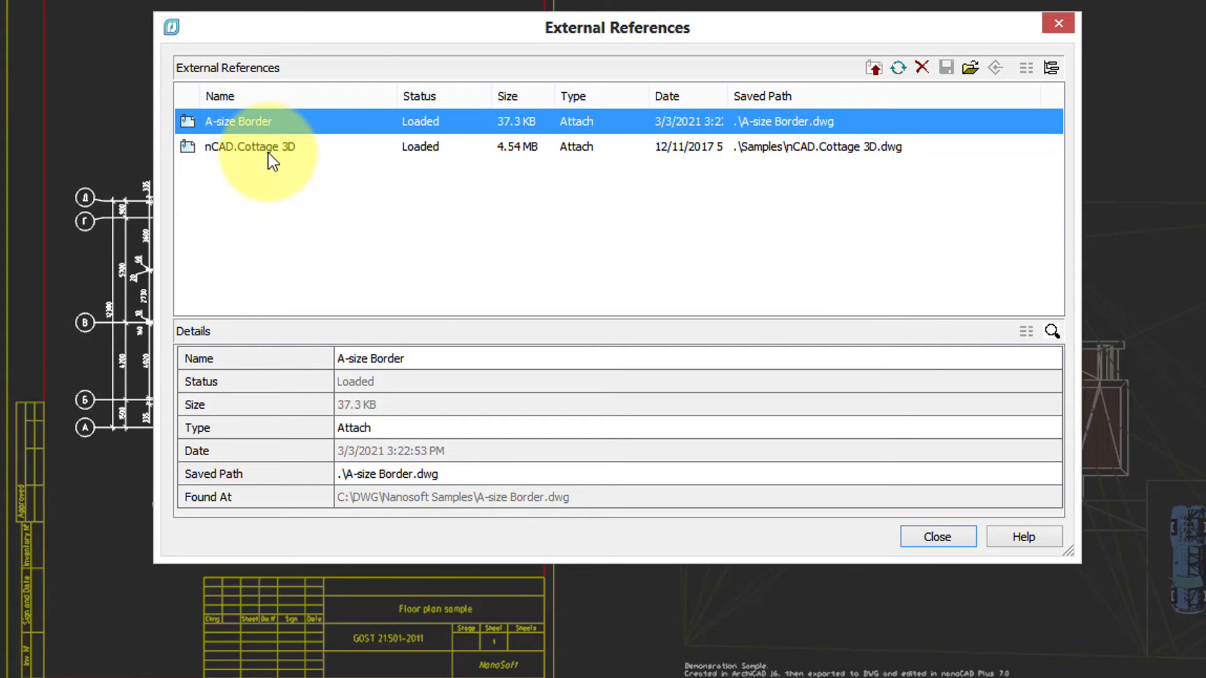
{"action": "left_click", "coordinate": [1051, 67]}
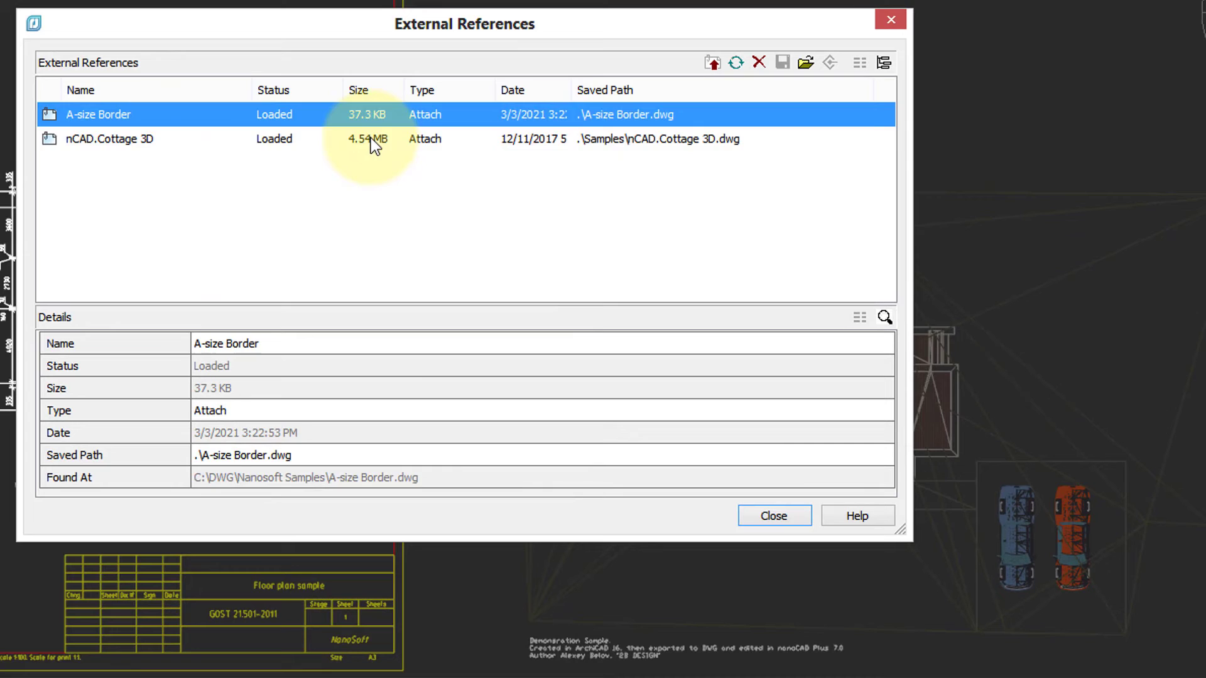
{"action": "left_click", "coordinate": [370, 139]}
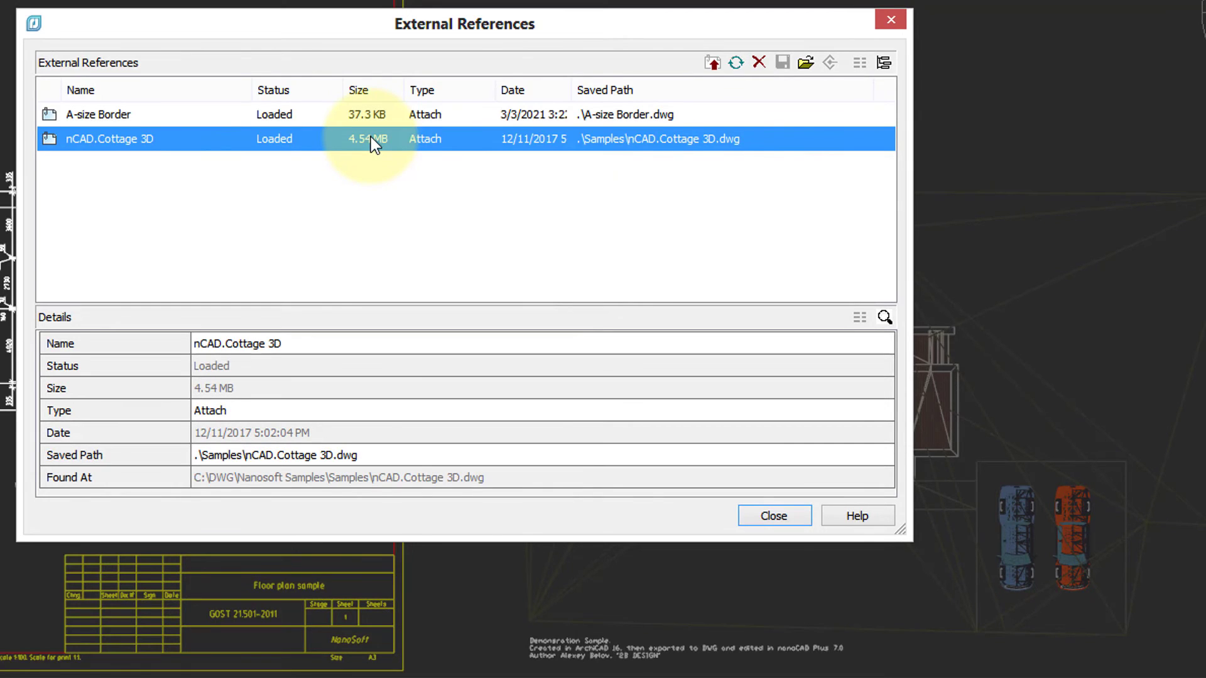
{"action": "right_click", "coordinate": [370, 138]}
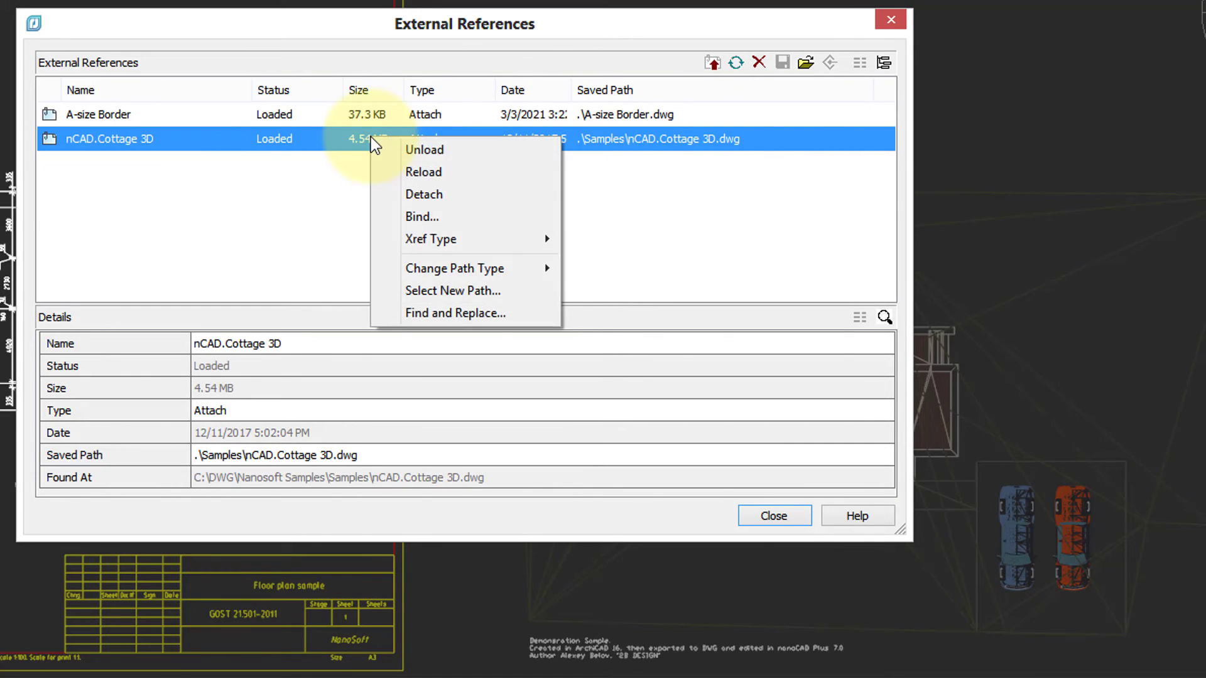
{"action": "left_click", "coordinate": [402, 150]}
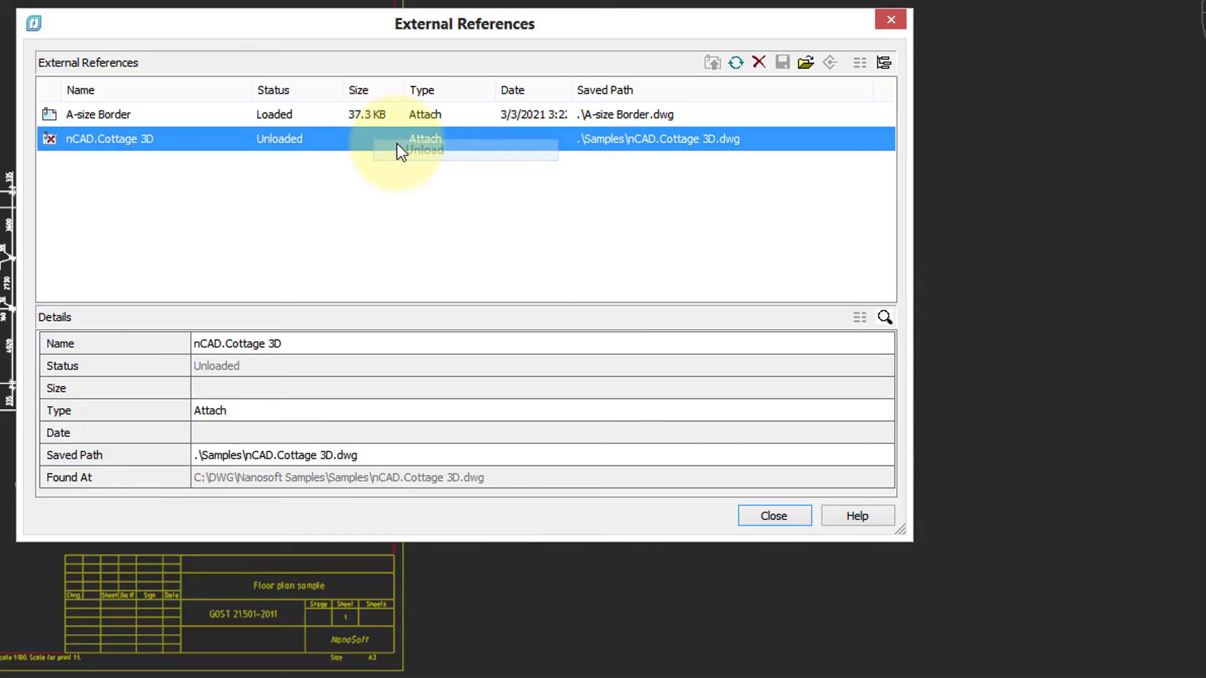
Narrow the references window and reload the nCAD.Cottage 3D reference.
{"action": "left_click_drag", "start_coordinate": [901, 528], "coordinate": [780, 529]}
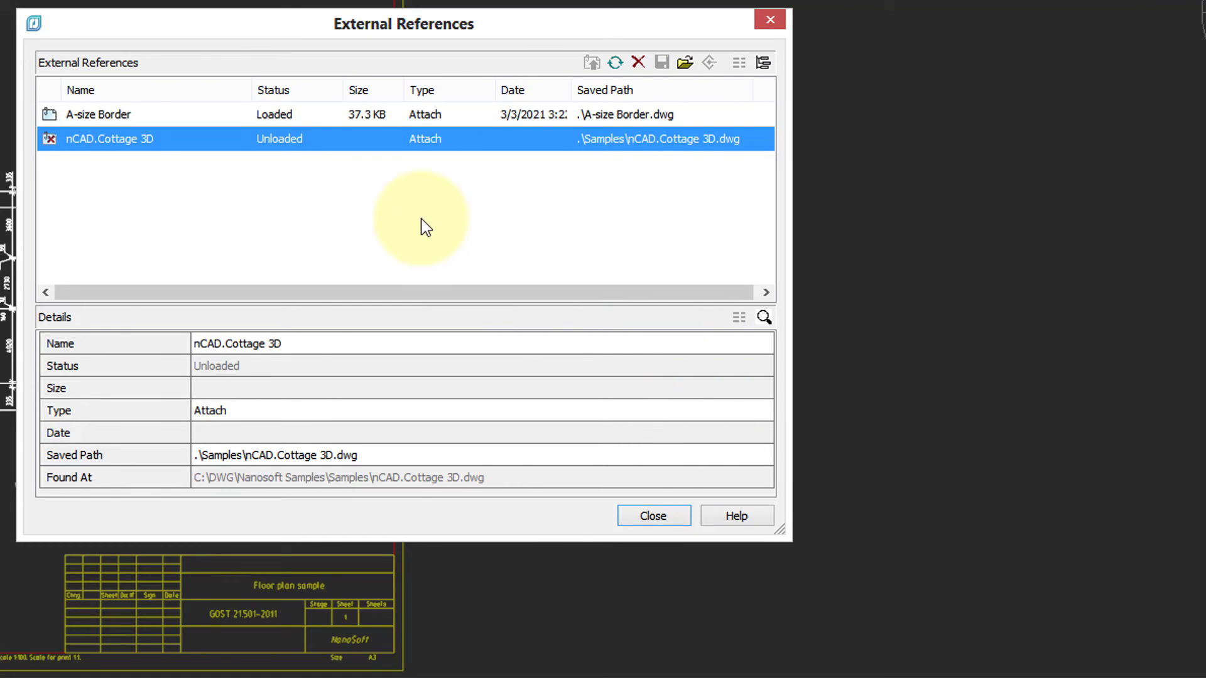
{"action": "right_click", "coordinate": [286, 133]}
{"action": "left_click", "coordinate": [330, 168]}
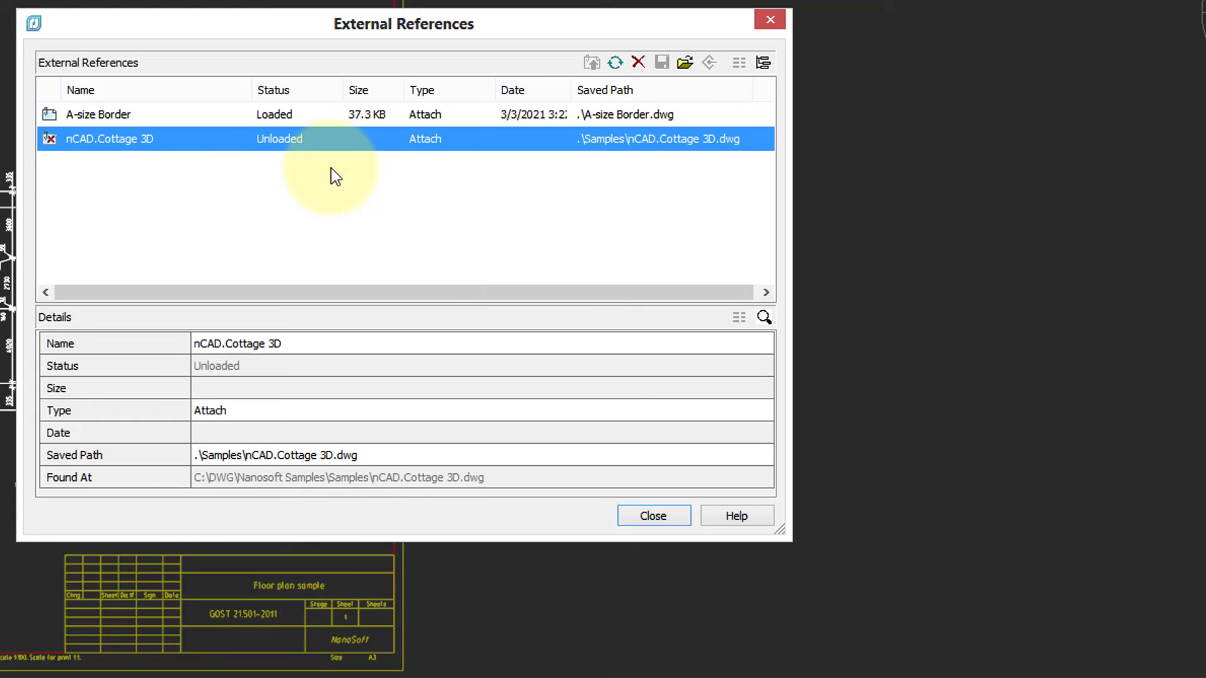